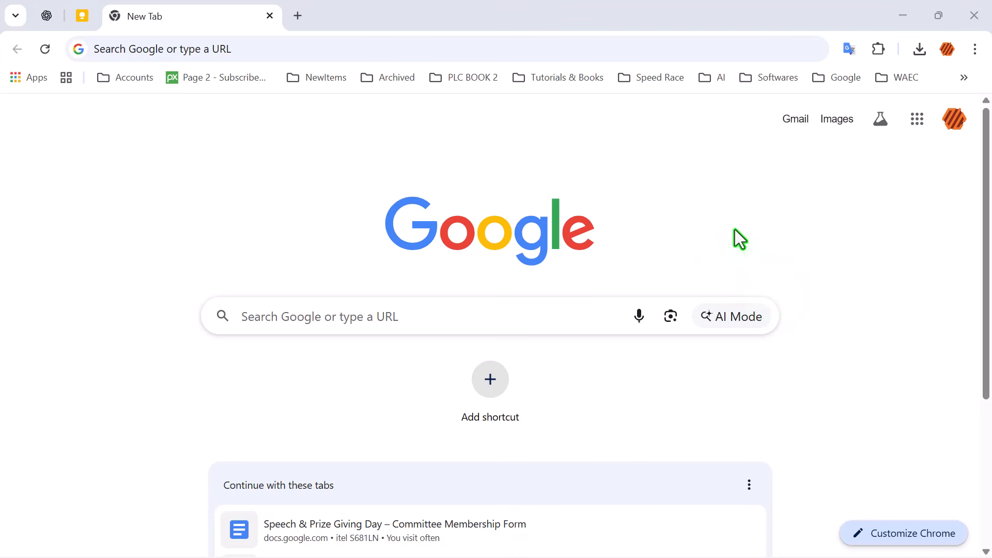
Create a new blank online Word document by going to word.new
click(449, 47)
text(wo)
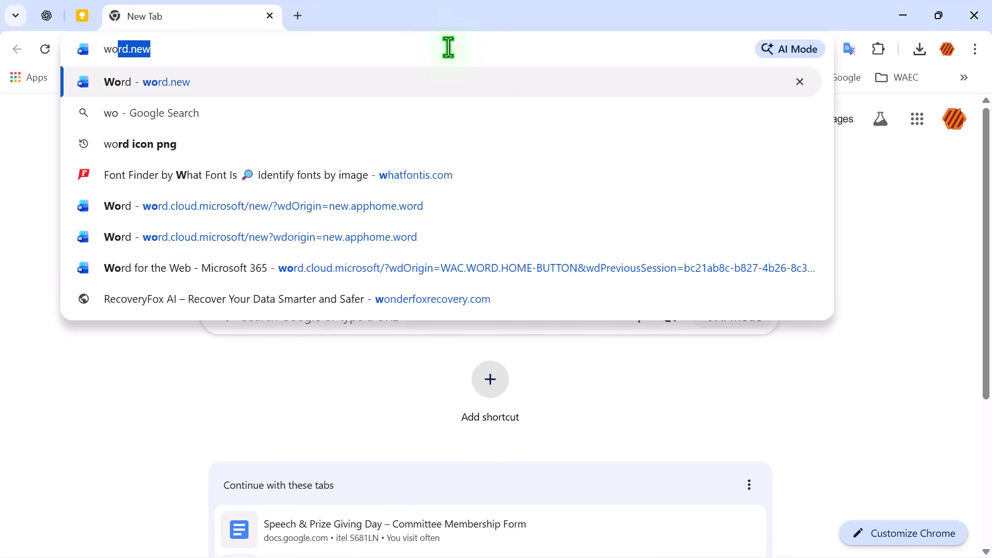
text(rd.new)
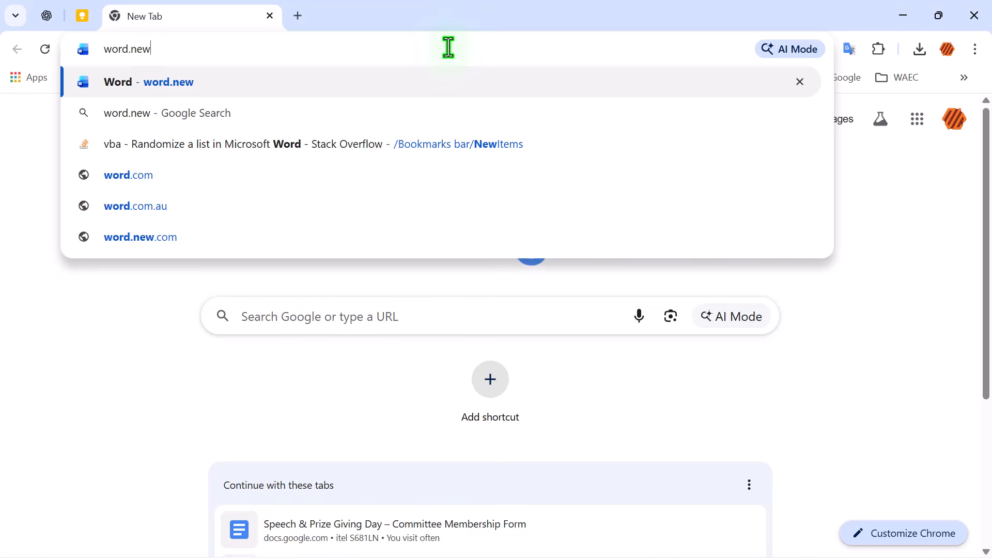
key(Return)
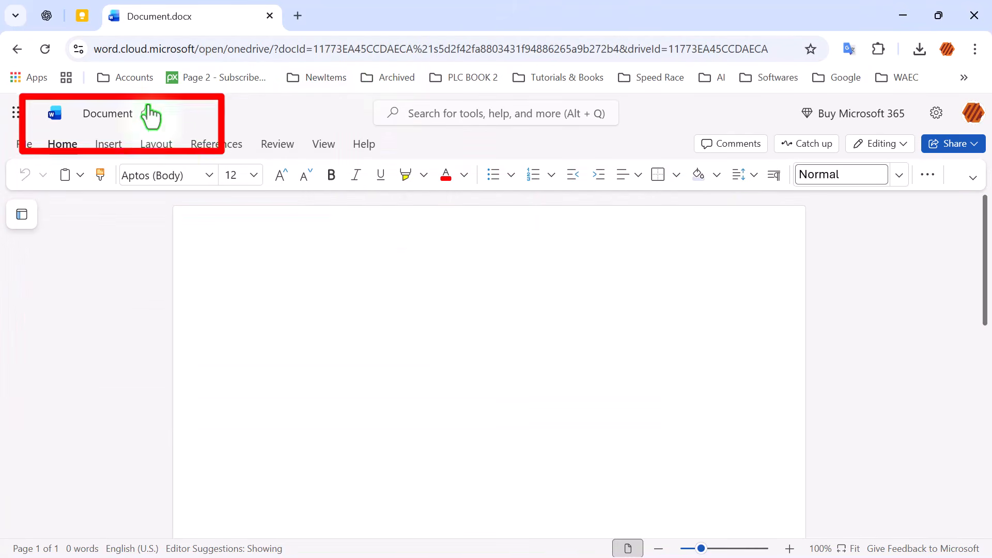
Rename the document as My Document
click(109, 114)
click(86, 114)
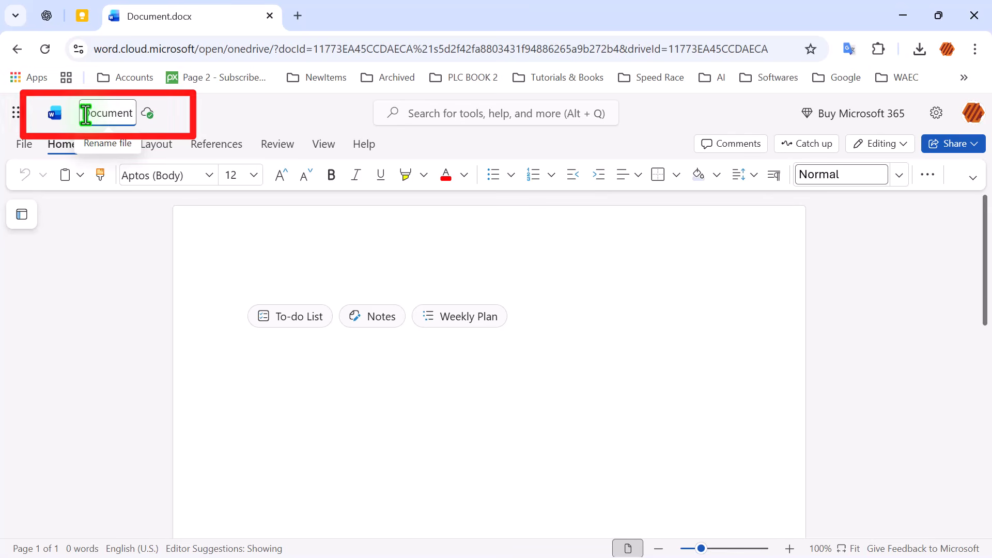
text(My)
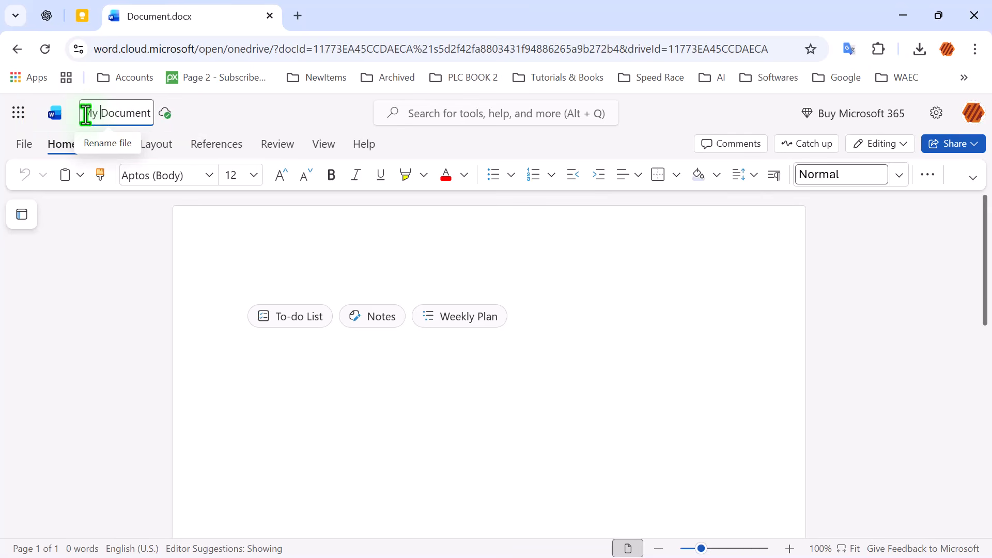
Enter "This document was created using Microsoft Word Online." in the document body
click(379, 276)
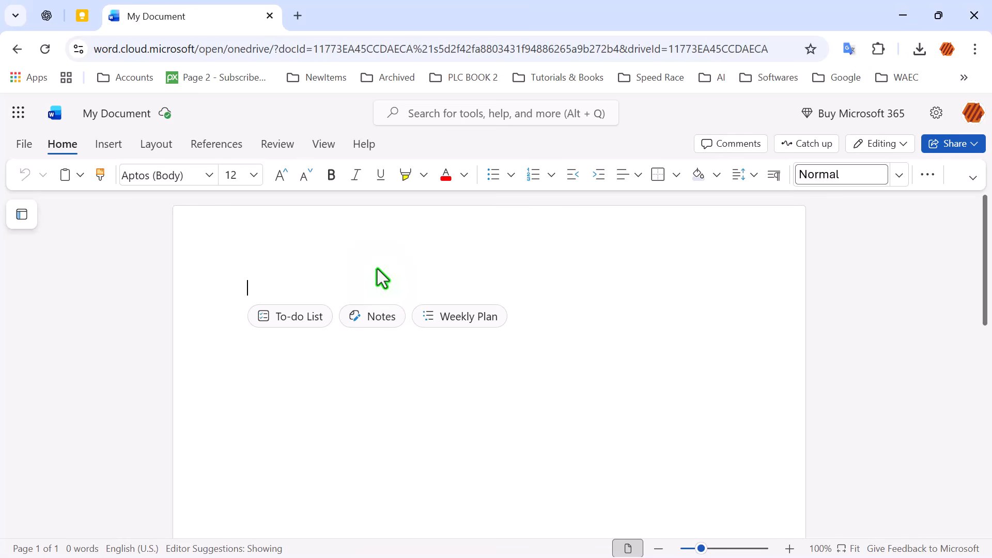
text(This document was created using Microsoft Word Online.)
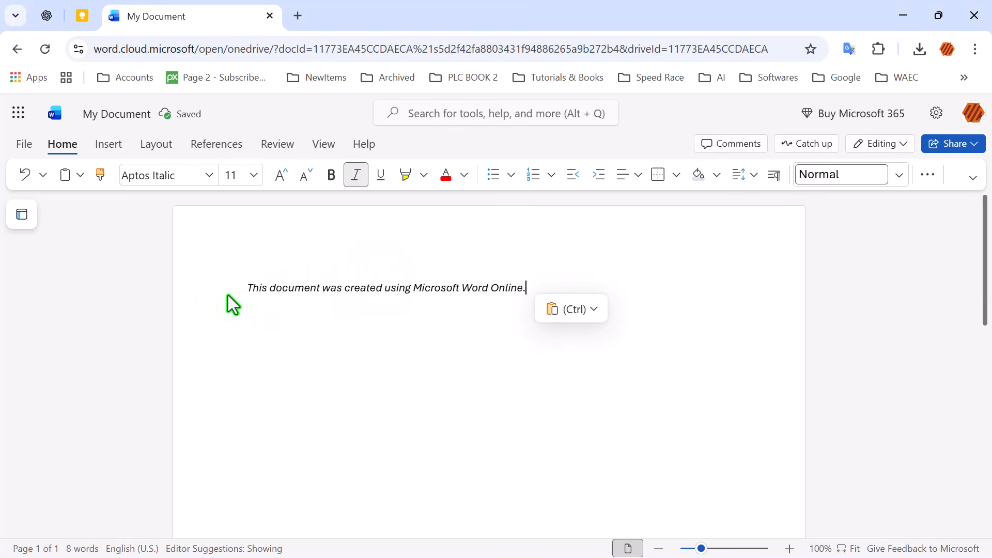
Make the whole sentence bold and set its font size to 14
drag(217, 286, 537, 292)
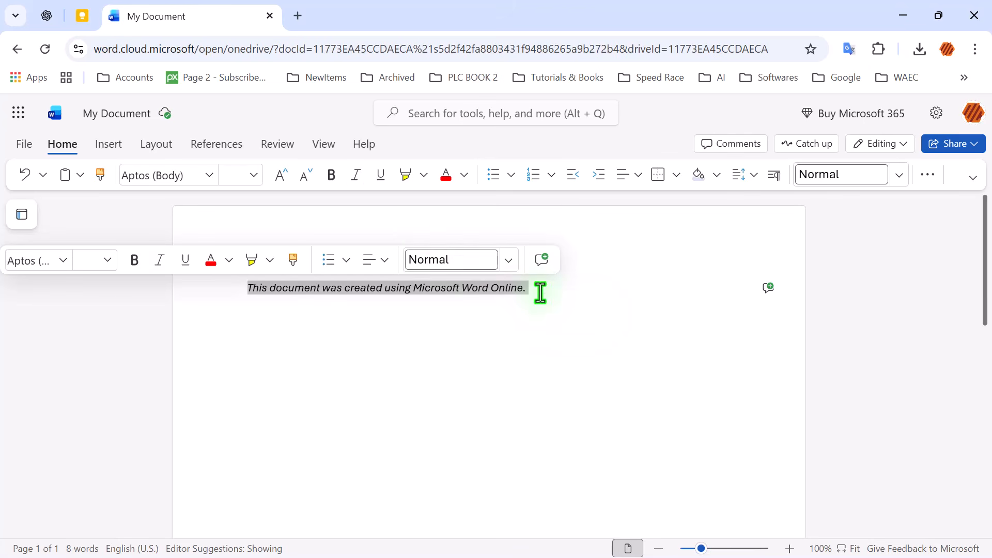
click(331, 178)
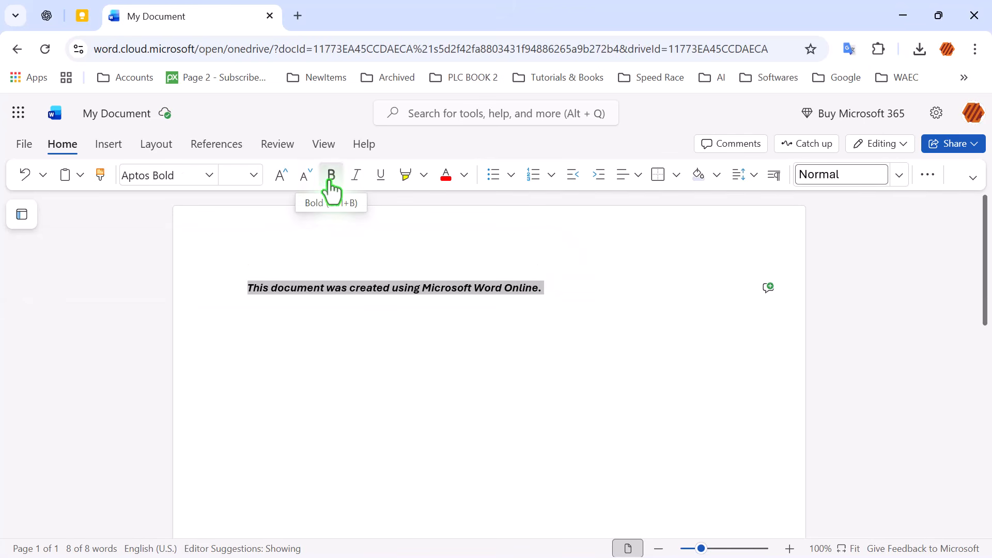
click(251, 176)
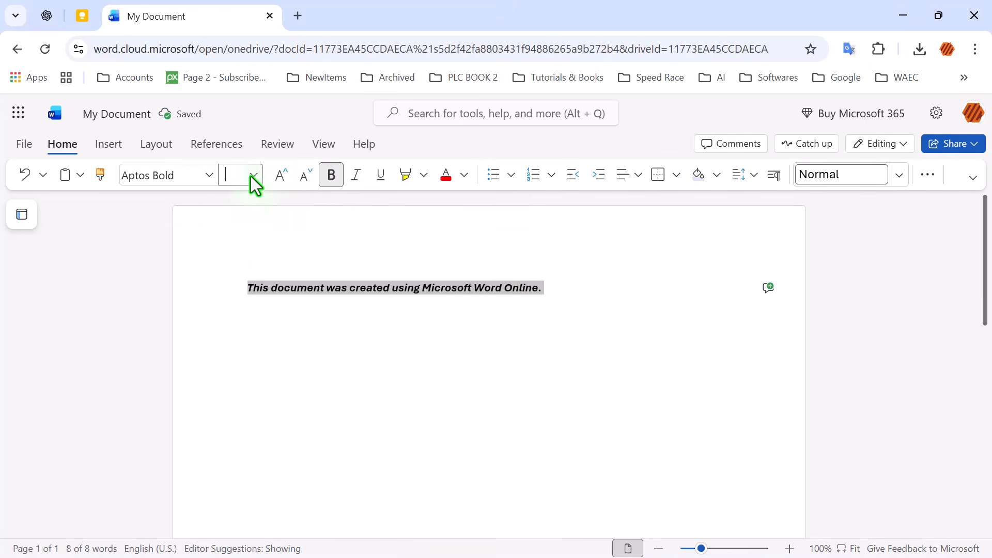
click(235, 328)
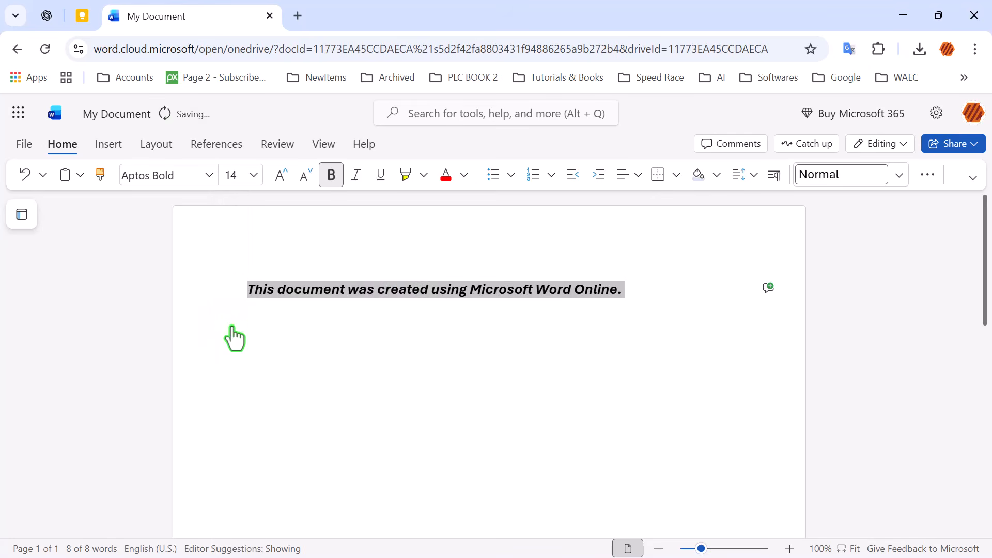
Set the selected sentence's font color to blue and center it on the page
click(465, 177)
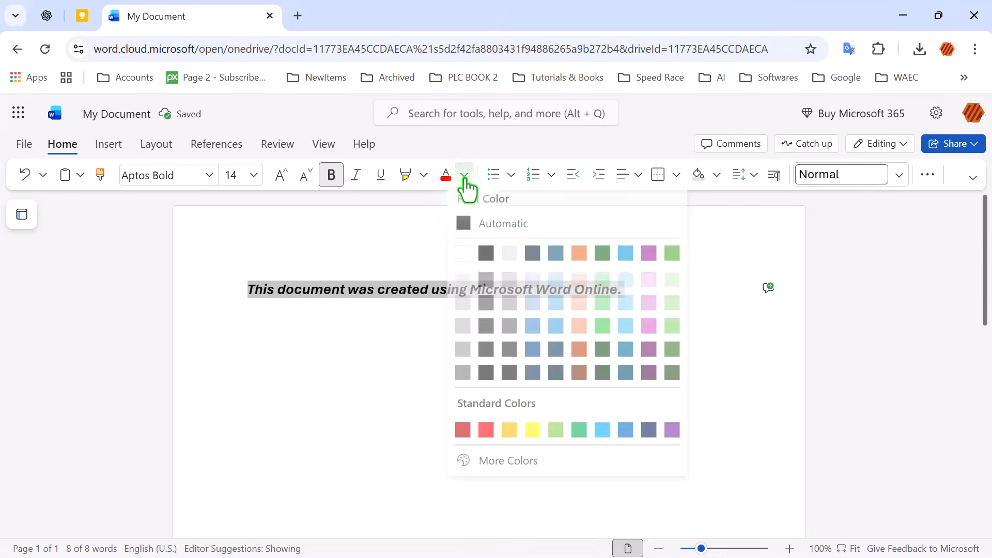
click(532, 356)
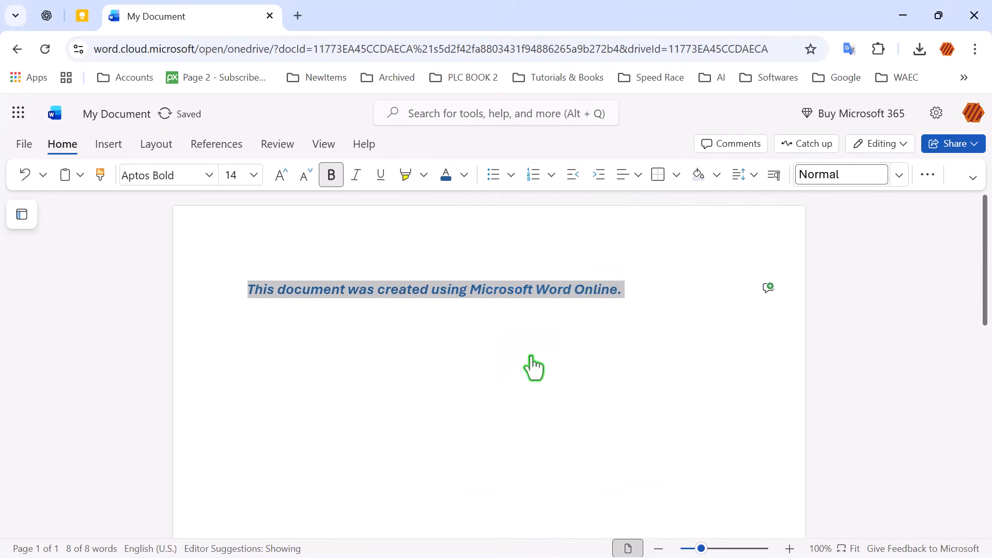
click(631, 176)
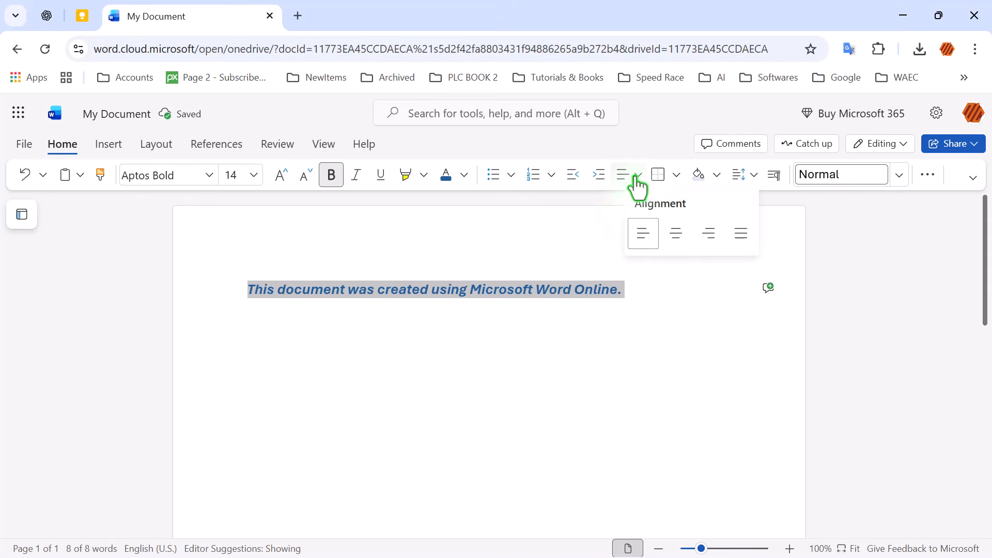
click(678, 235)
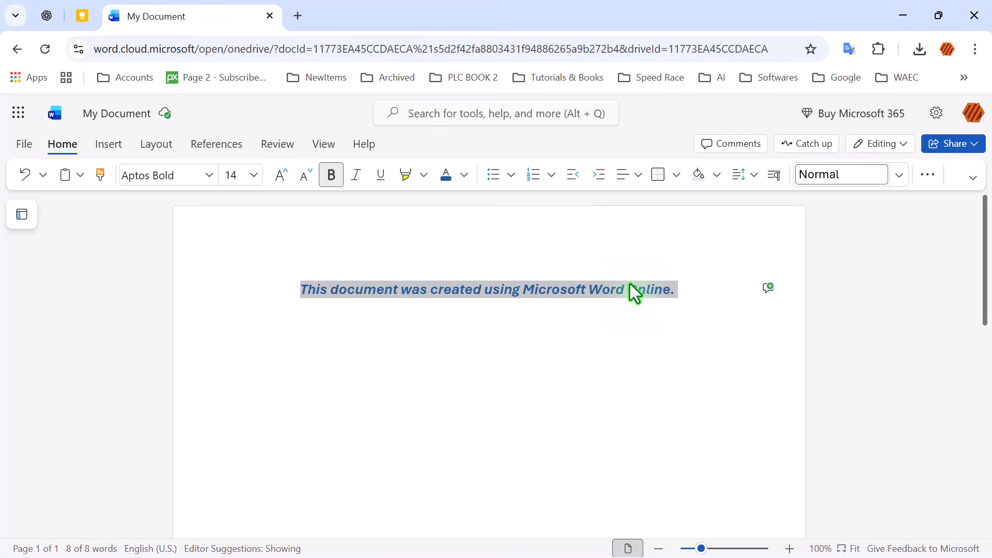
Open the Sample Pages 3 file from this device's Desktop folder and look through its pages, ending back at the start
click(26, 146)
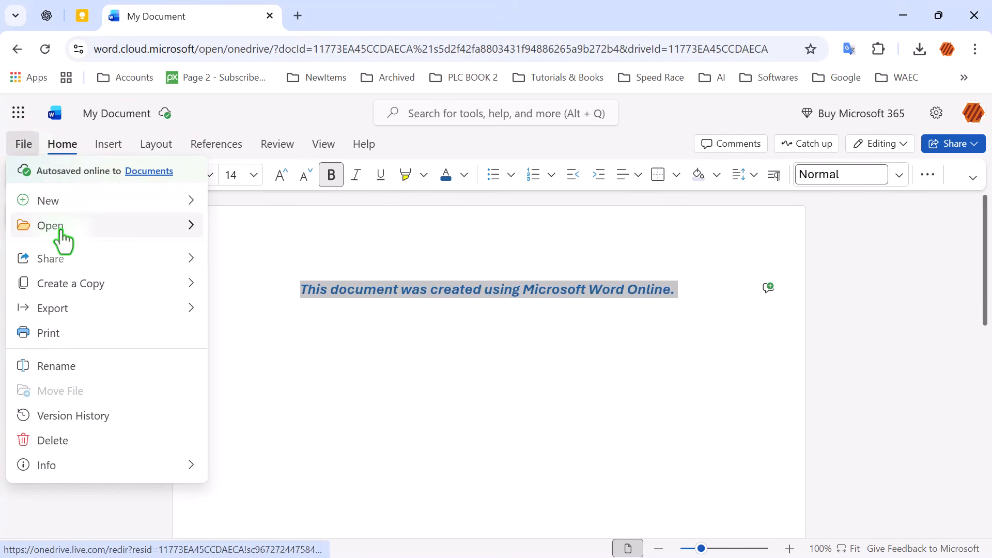
mouse_move(61, 230)
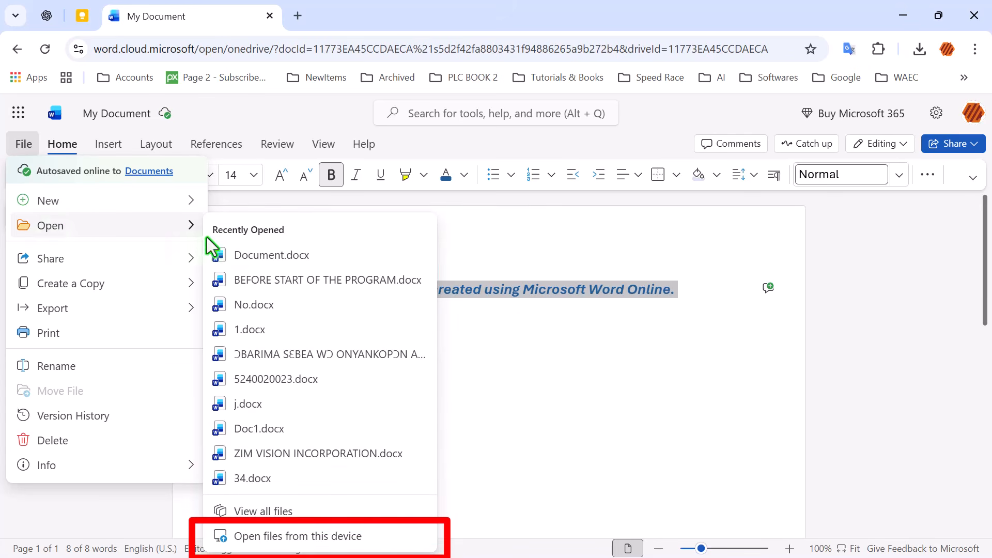
click(328, 538)
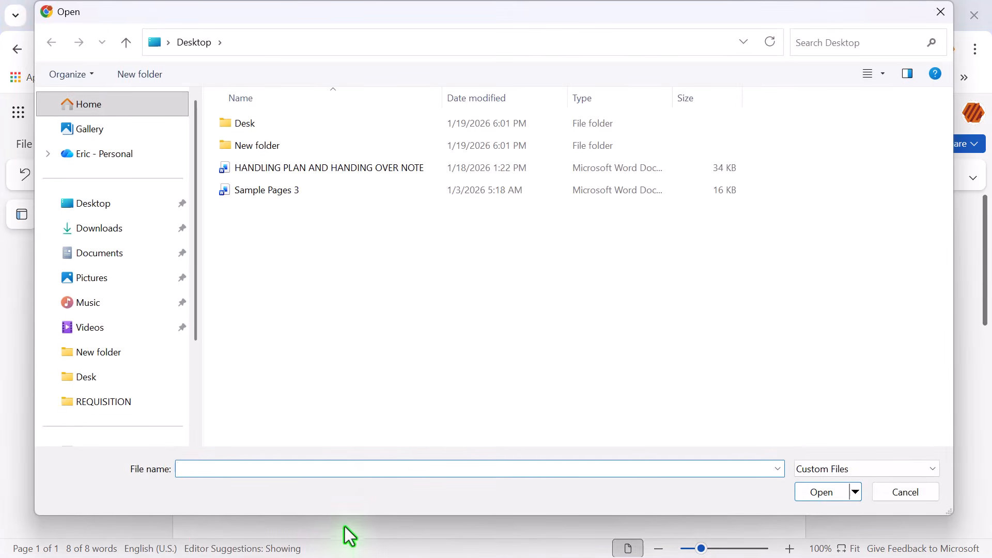
click(300, 190)
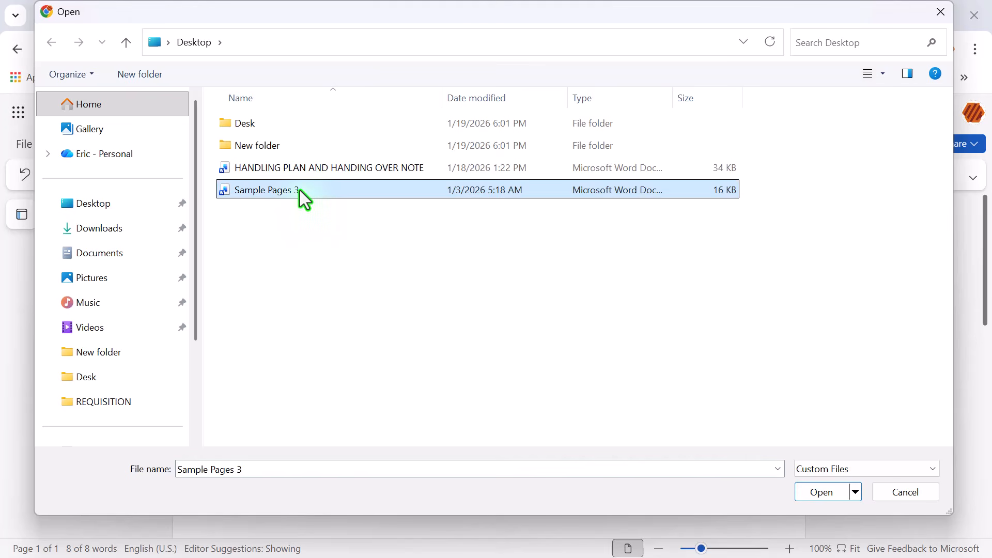
click(820, 493)
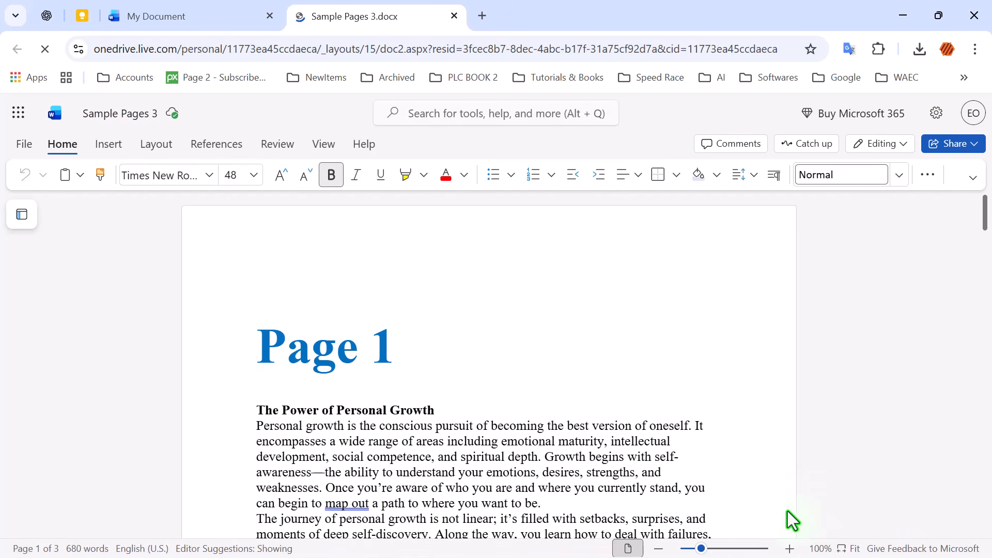
scroll(721, 410, down, 10)
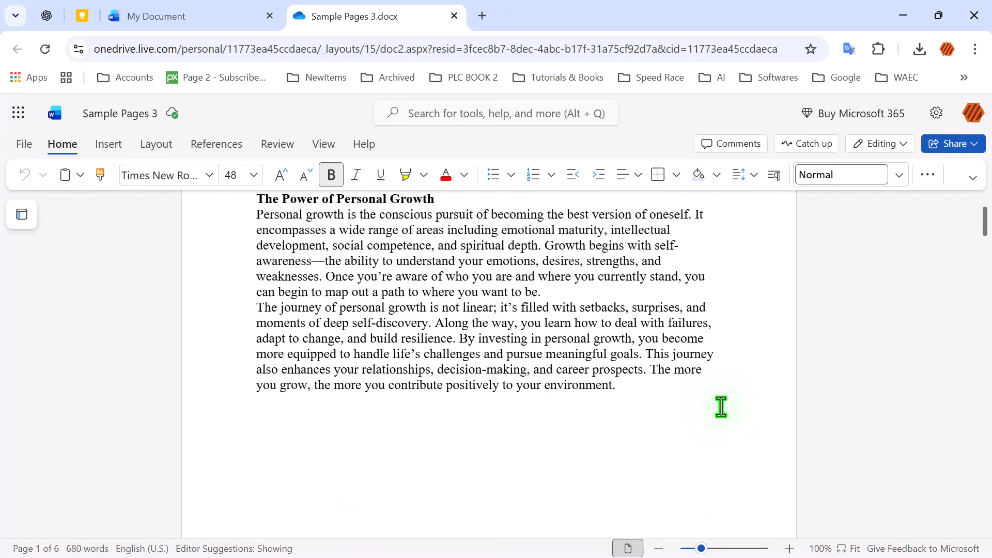
scroll(722, 408, down, 15)
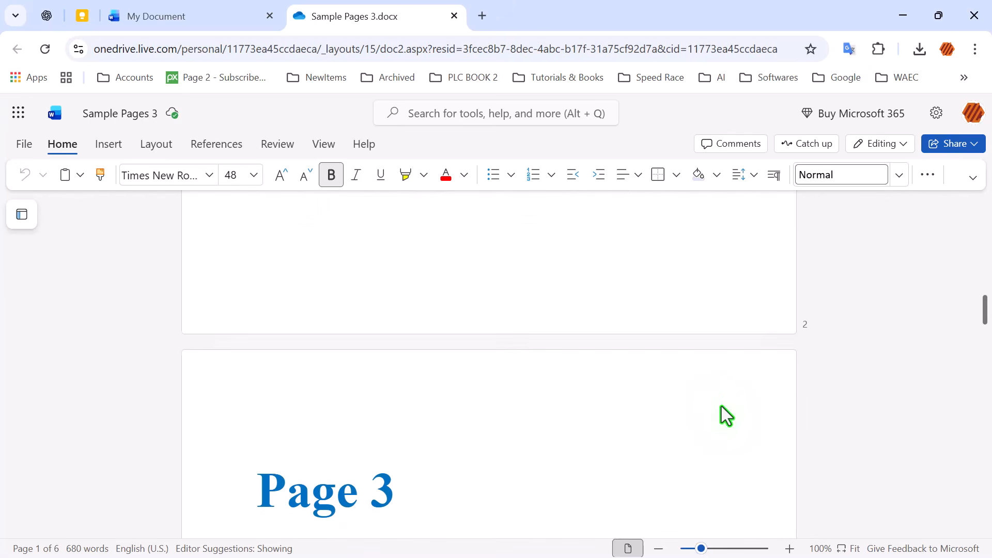
scroll(724, 411, down, 5)
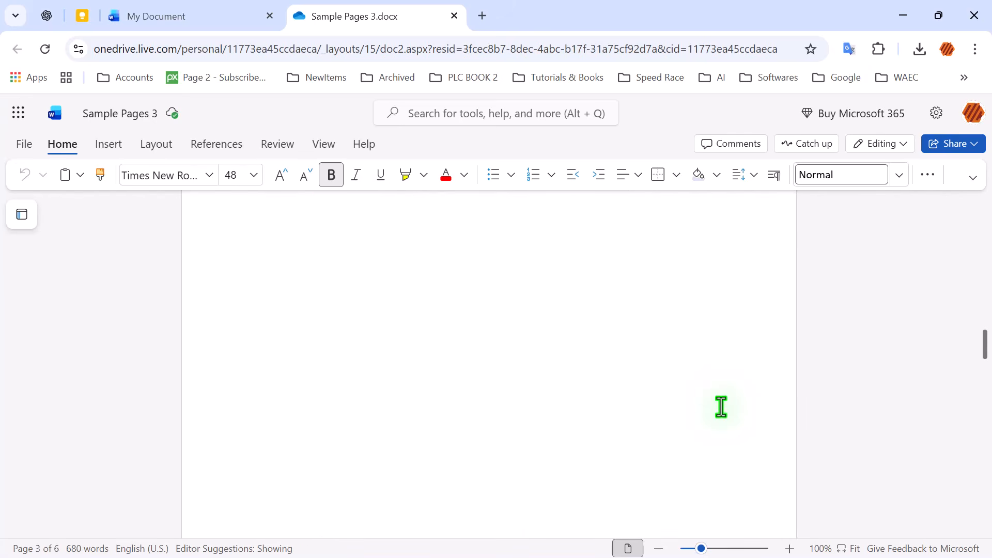
scroll(721, 407, down, 5)
scroll(724, 410, up, 15)
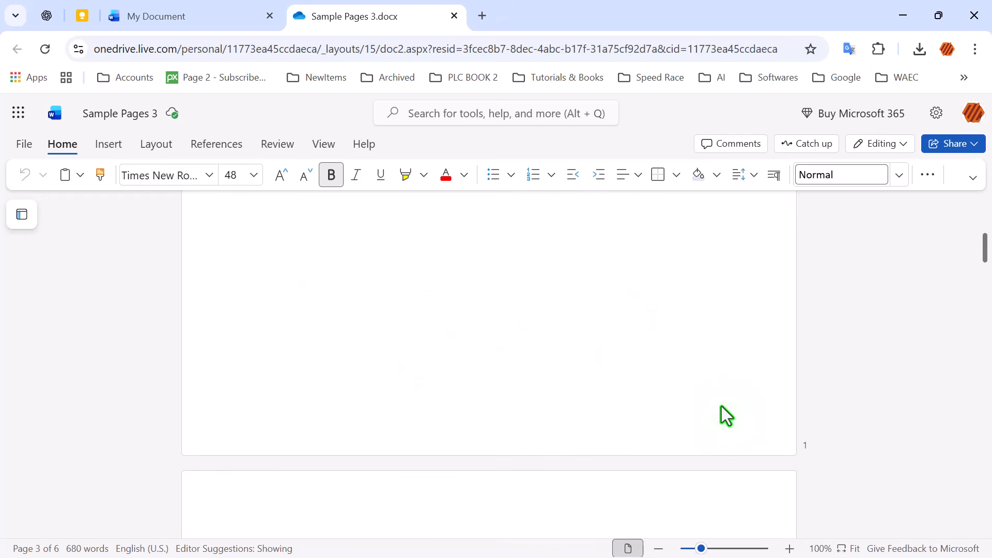
key(ctrl+Home)
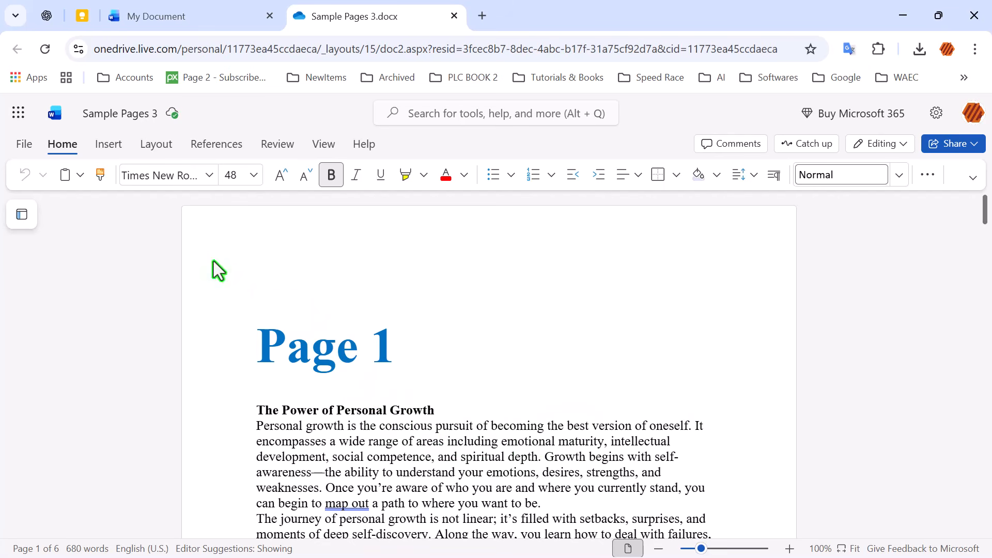
Download a copy of the Sample Pages 3 document to the computer
click(31, 151)
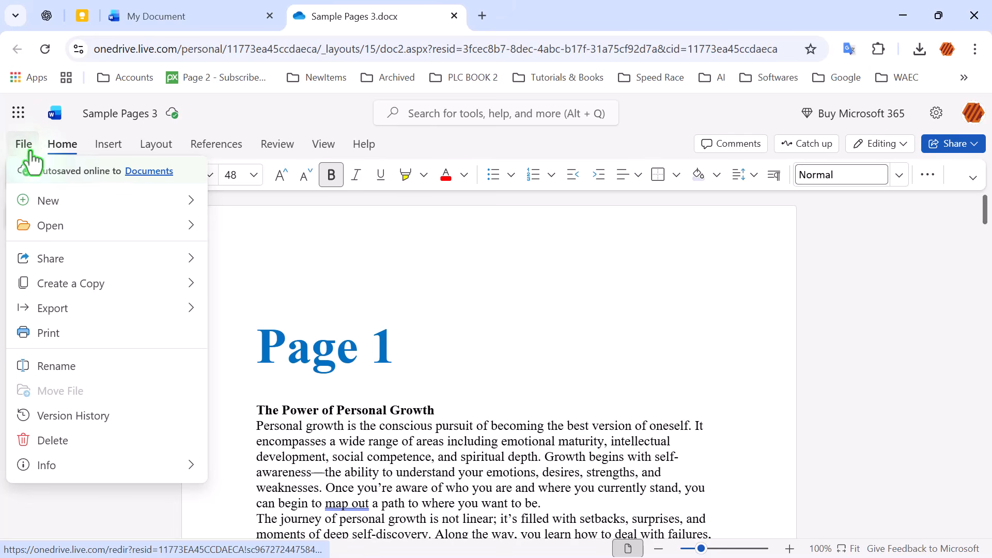
mouse_move(114, 297)
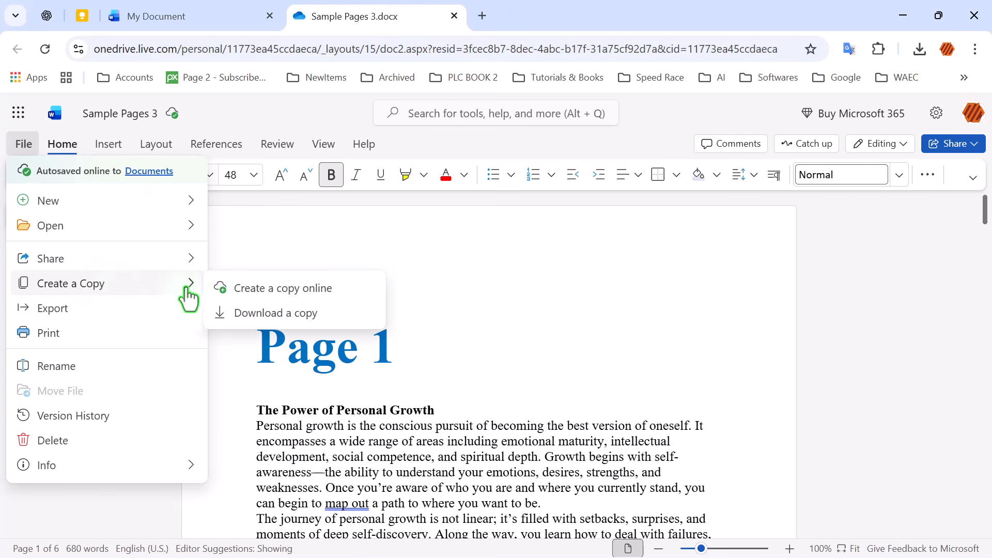
click(281, 316)
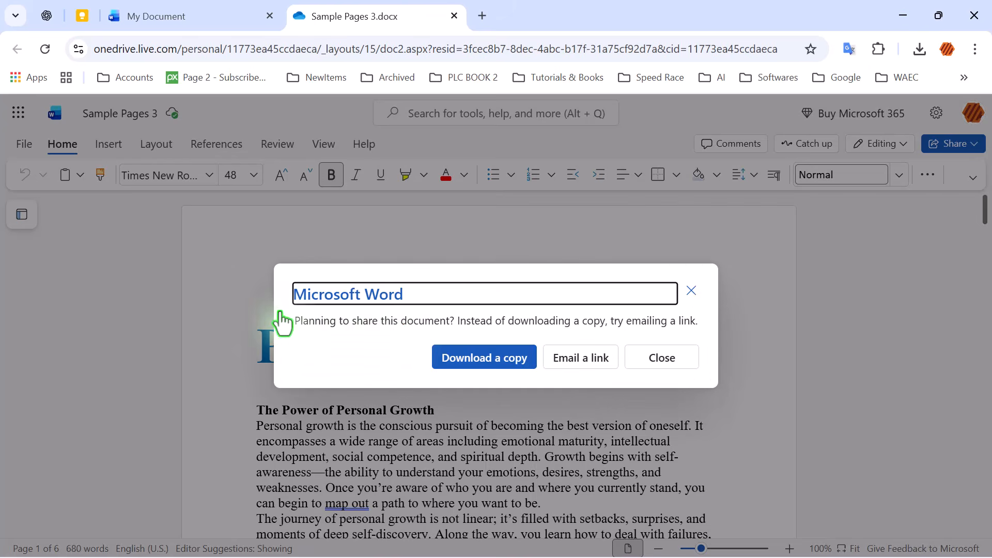
click(508, 370)
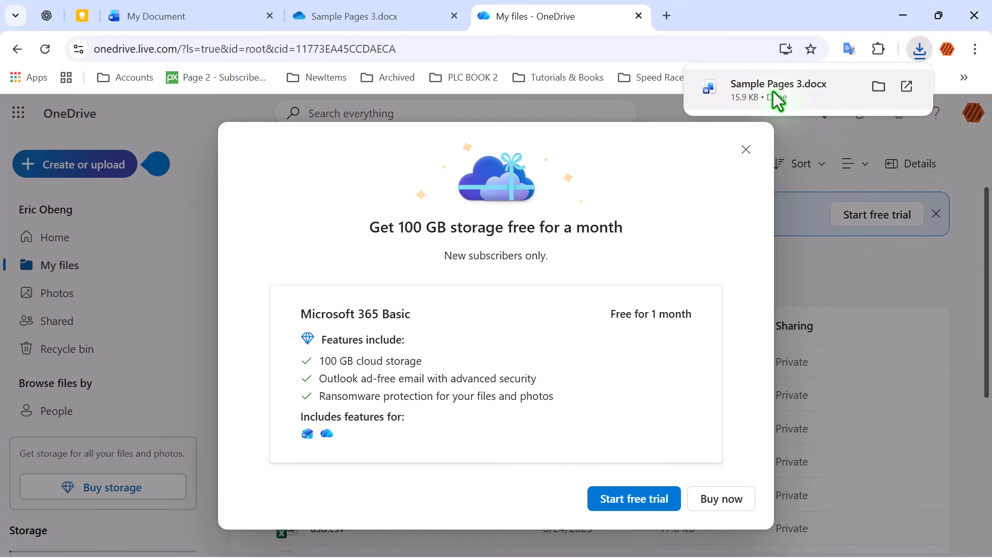
Open the downloaded Sample Pages 3.docx in desktop Word with editing enabled, look through its pages, and return to the browser
click(773, 93)
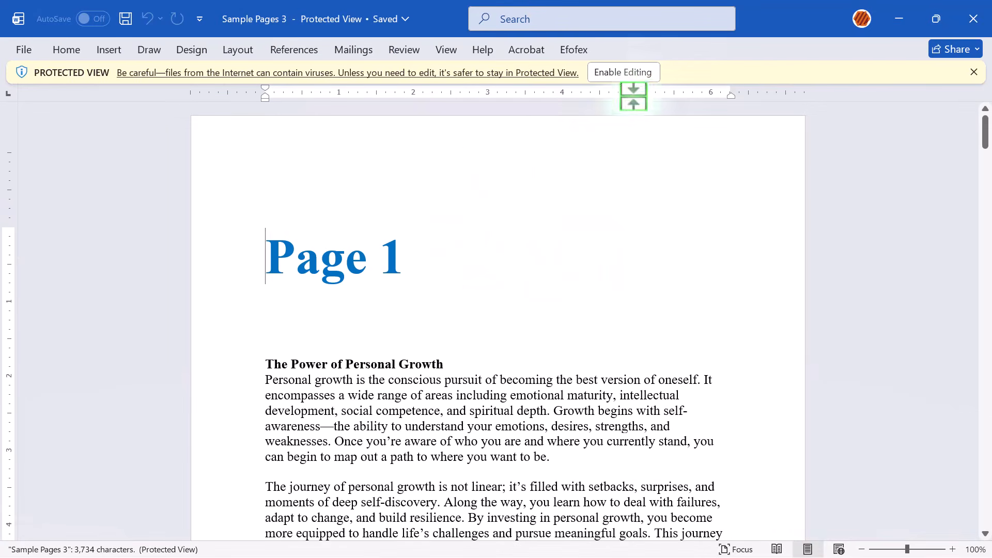
click(641, 76)
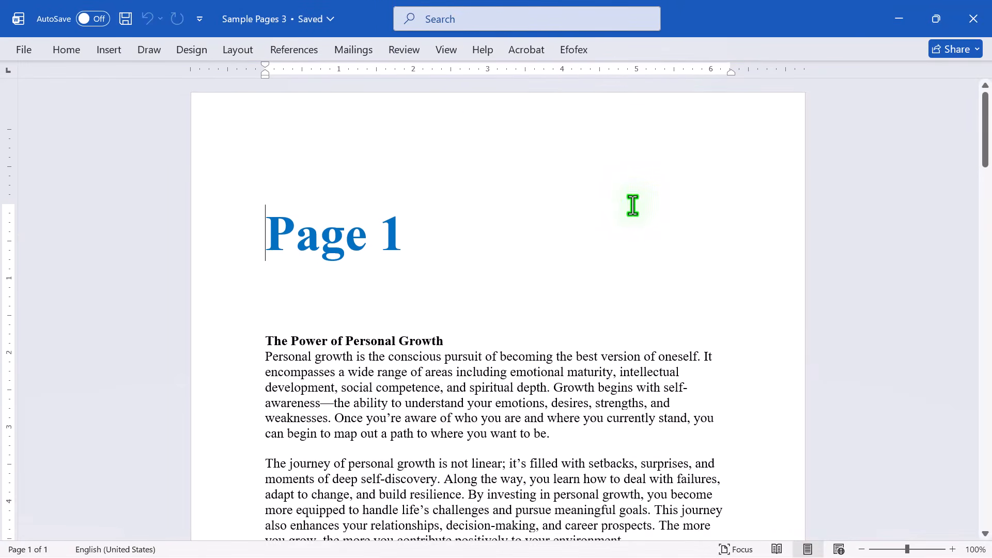
scroll(633, 206, down, 10)
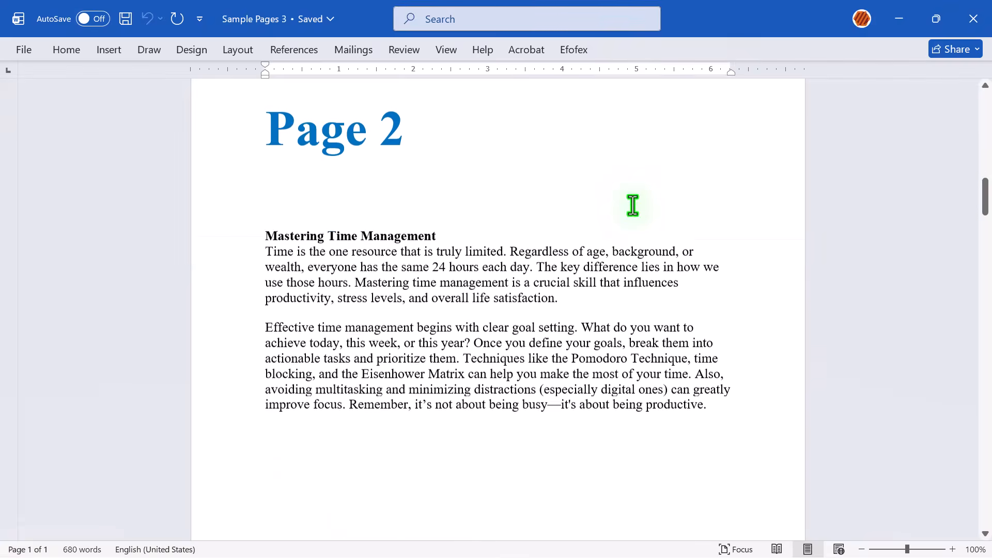
scroll(633, 205, down, 5)
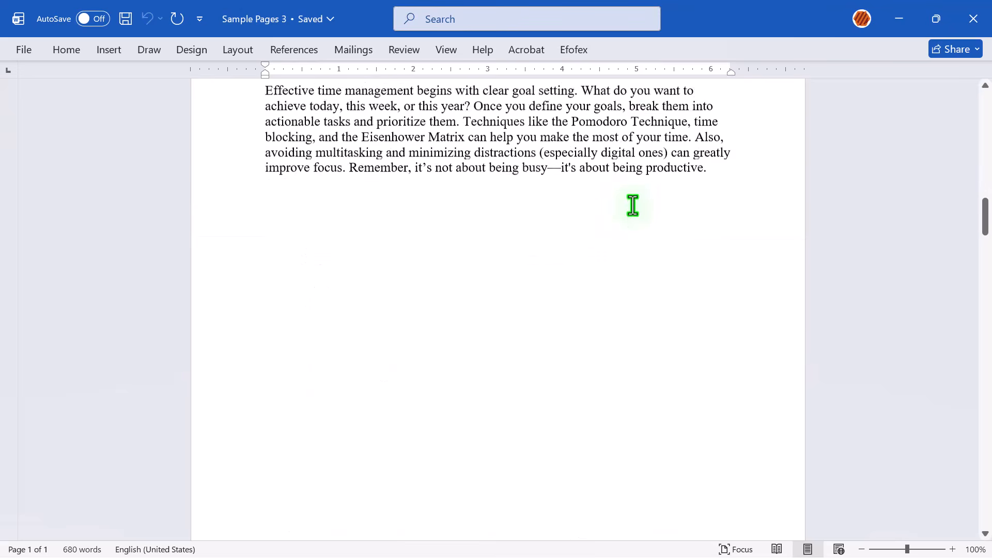
click(959, 29)
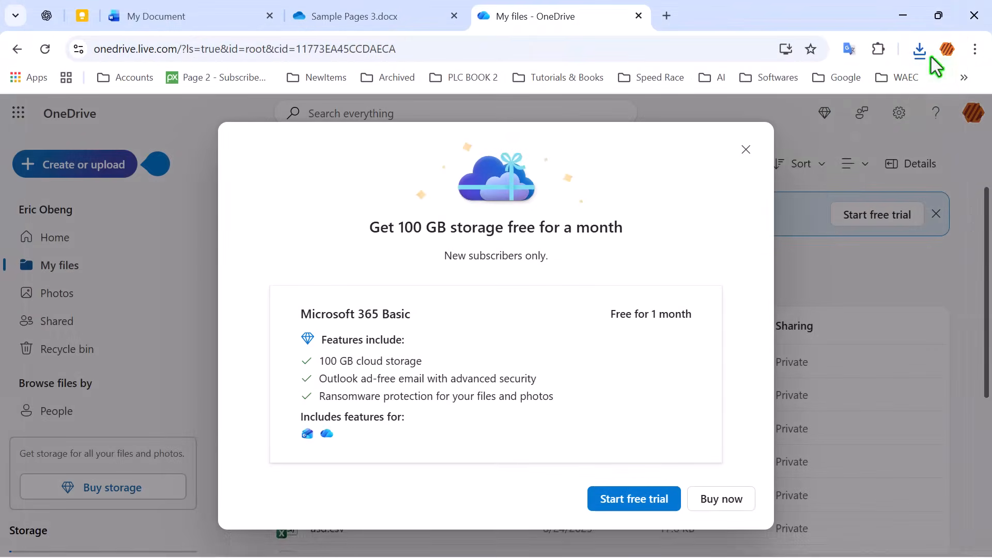
Dismiss the OneDrive storage offer and return to the My Document file
click(745, 149)
click(363, 16)
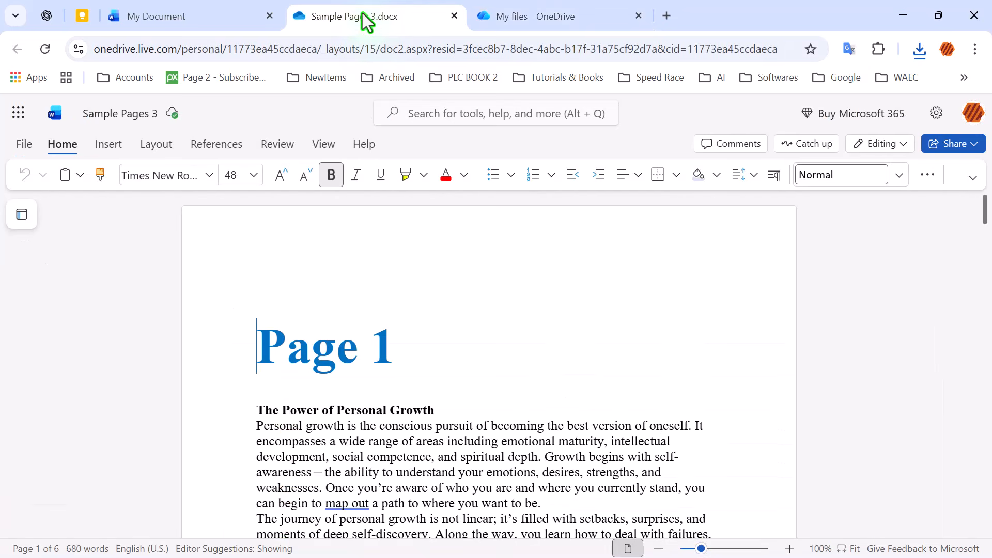
click(185, 21)
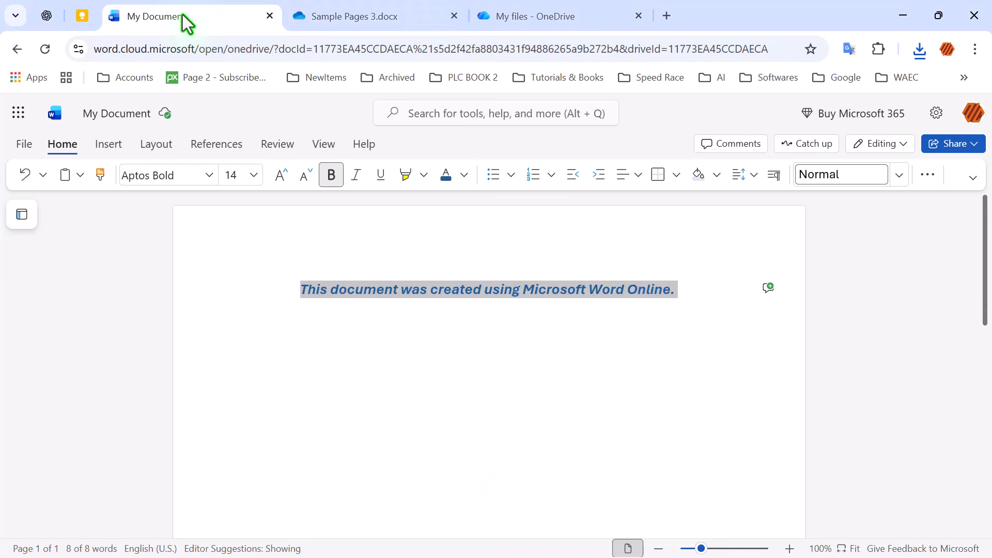